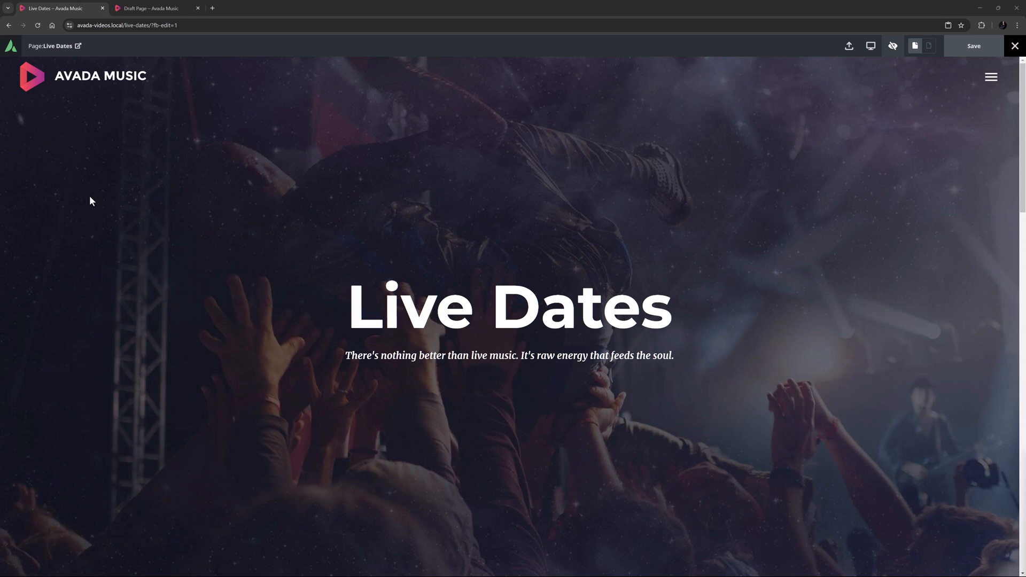
pyautogui.scroll(-2, 89, 201)
pyautogui.scroll(-5, 89, 200)
pyautogui.scroll(-5, 89, 201)
pyautogui.scroll(-3, 87, 200)
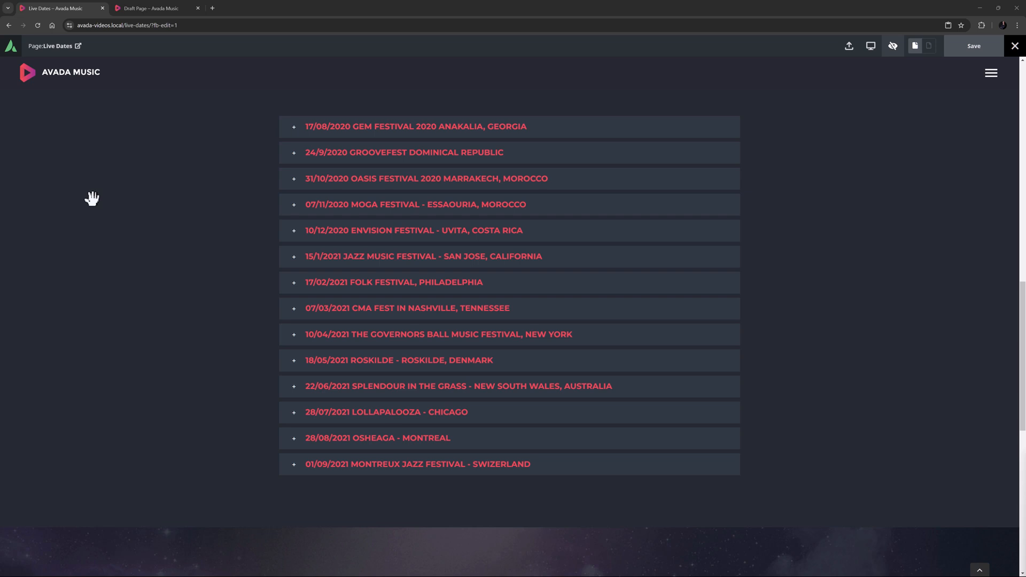
# - Preview the Oasis Festival toggle by expanding and collapsing it
pyautogui.click(296, 184)
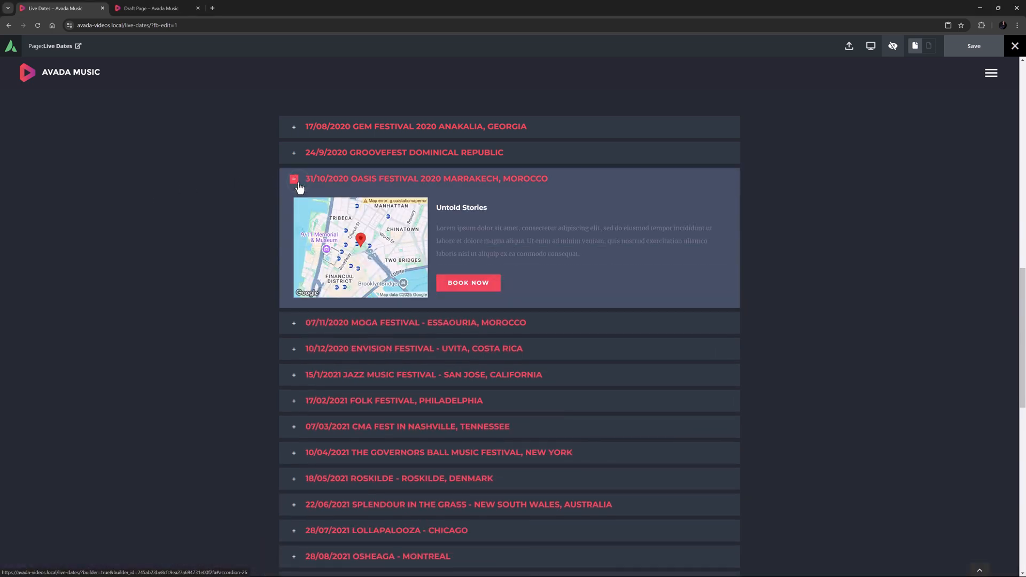
pyautogui.click(297, 184)
pyautogui.click(342, 178)
pyautogui.click(343, 178)
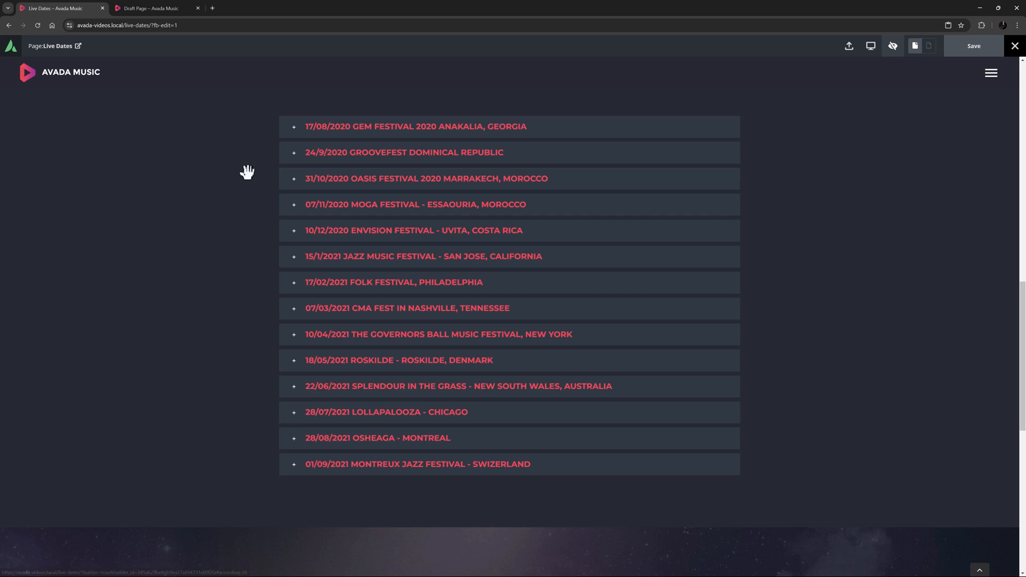
# - Leave preview mode and bring up the Toggles element's settings
pyautogui.hotkey('ctrl', 'shift', 'p')
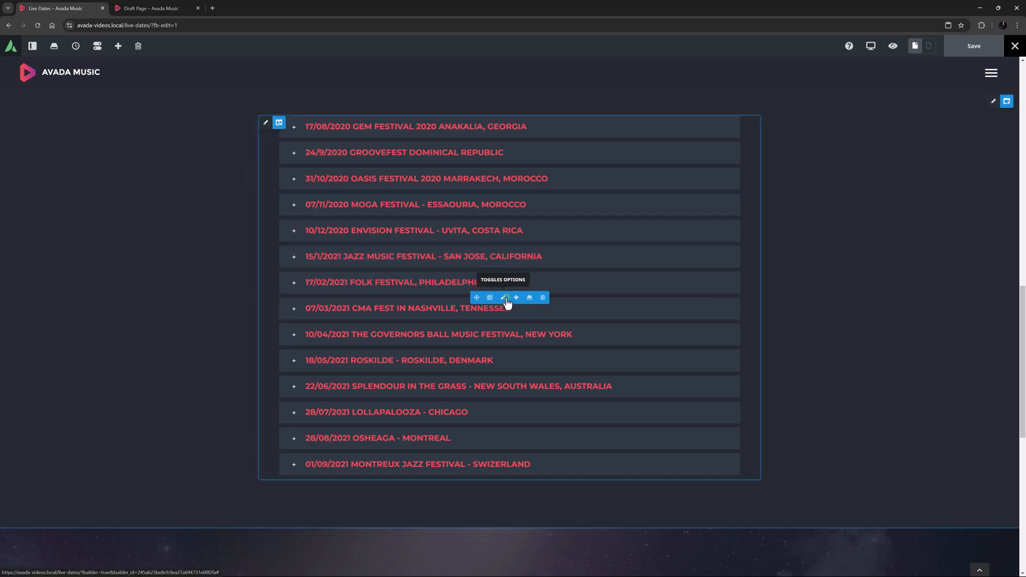
pyautogui.click(505, 300)
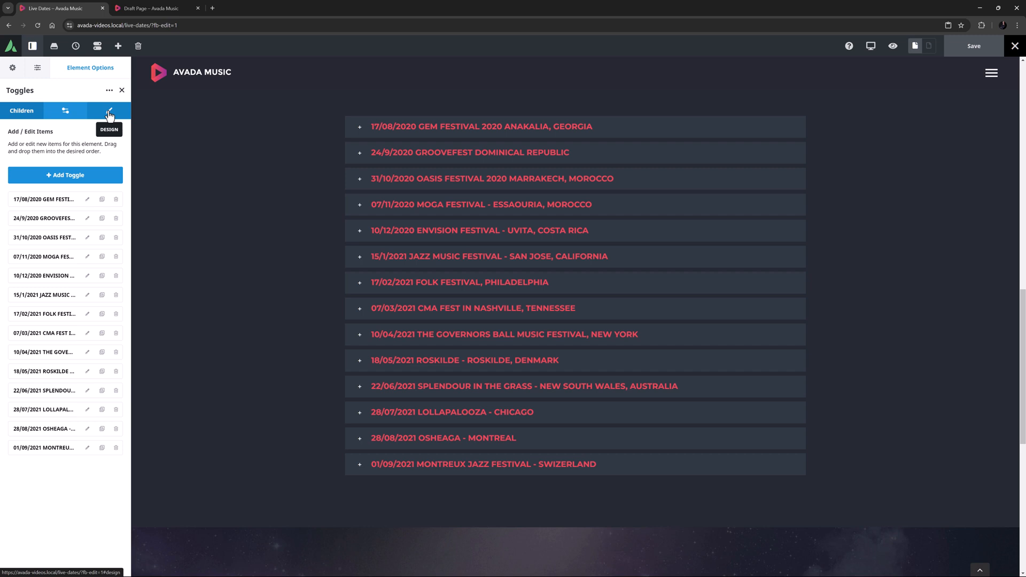
# - Show the Toggles General options and read the toggles-versus-accordions explanation
pyautogui.click(67, 111)
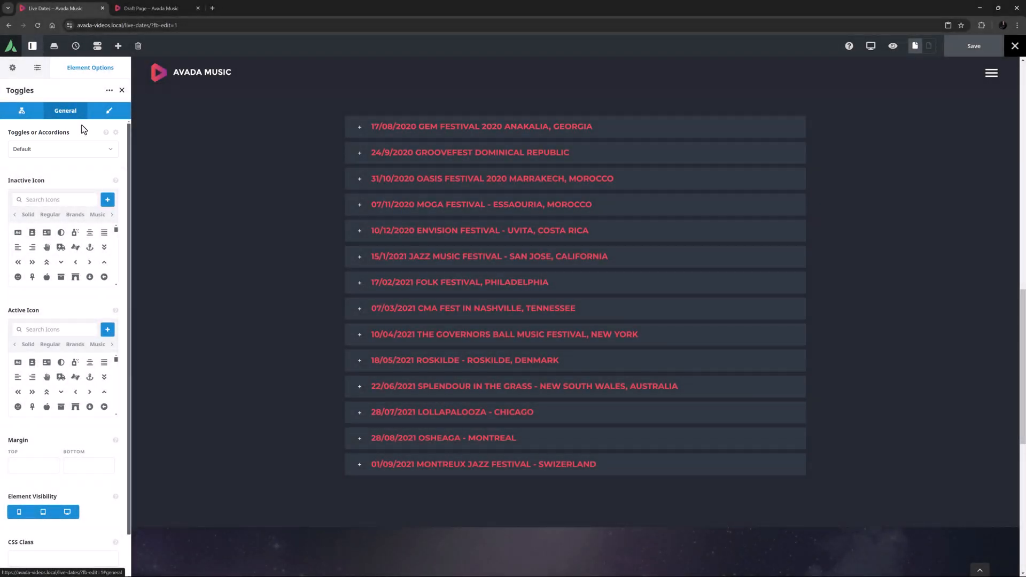
pyautogui.click(106, 132)
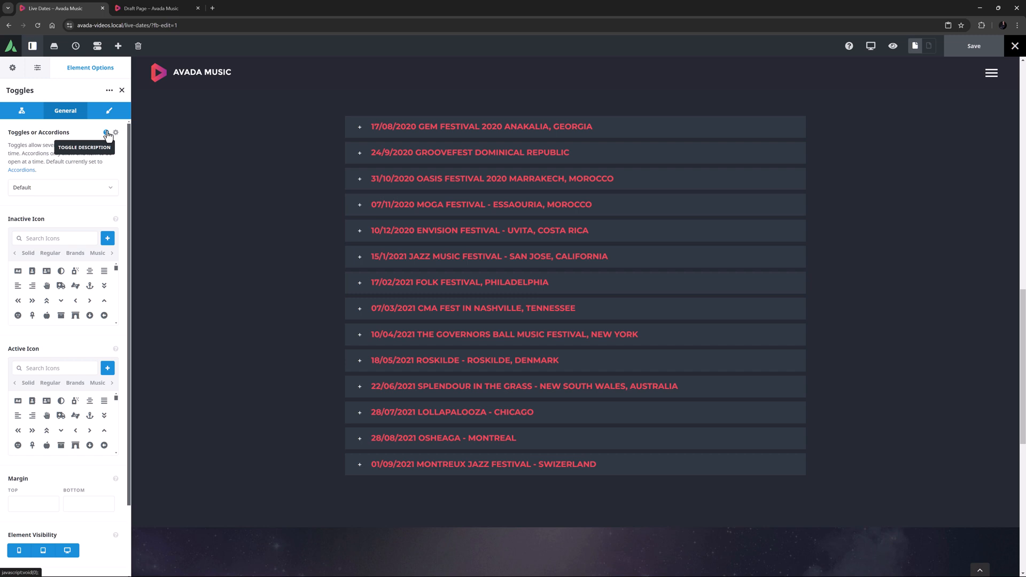
pyautogui.click(107, 133)
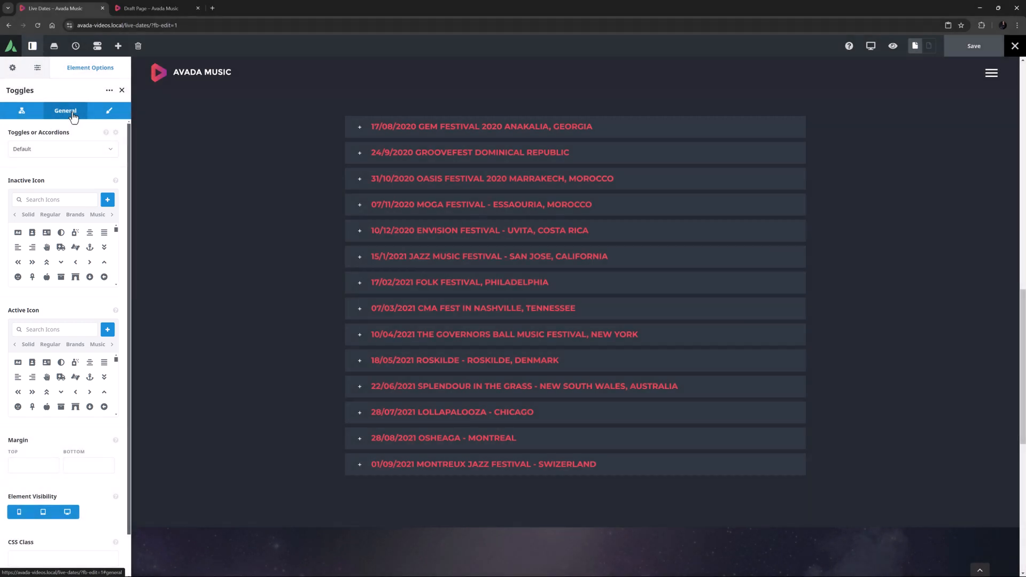
# - Test-expand and collapse the Oasis Festival toggle in the preview
pyautogui.click(359, 183)
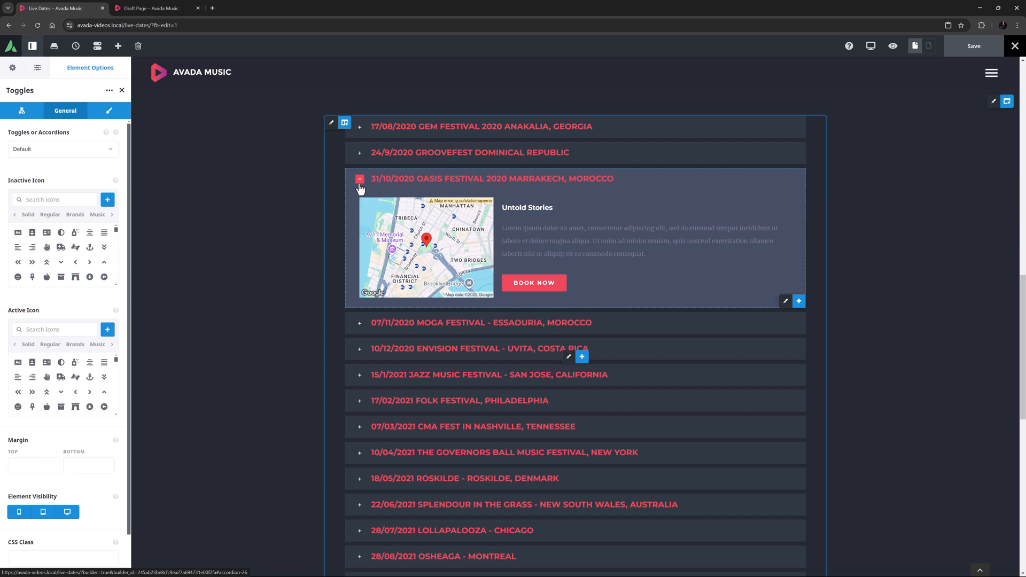
pyautogui.click(360, 183)
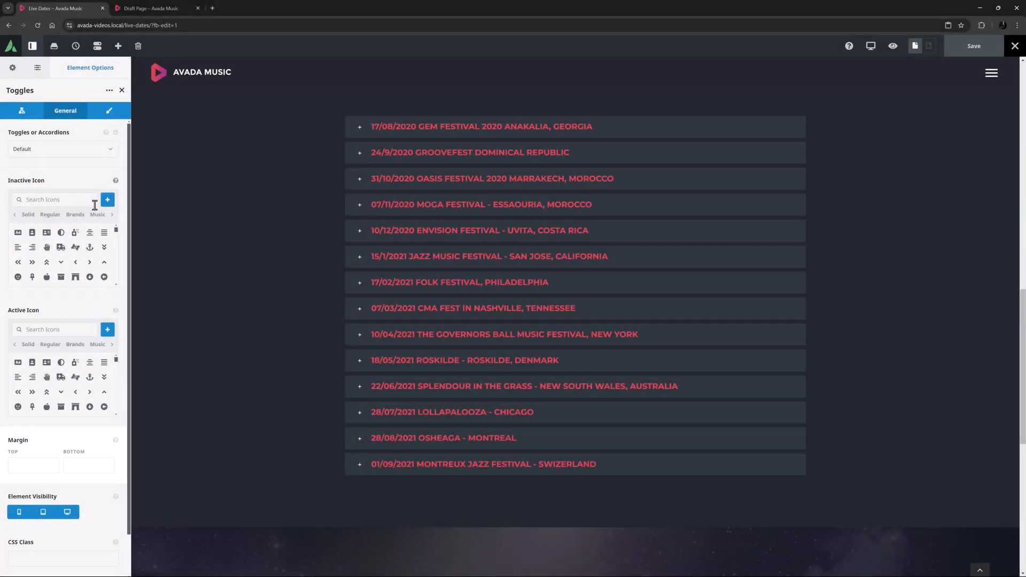
pyautogui.scroll(-1, 86, 218)
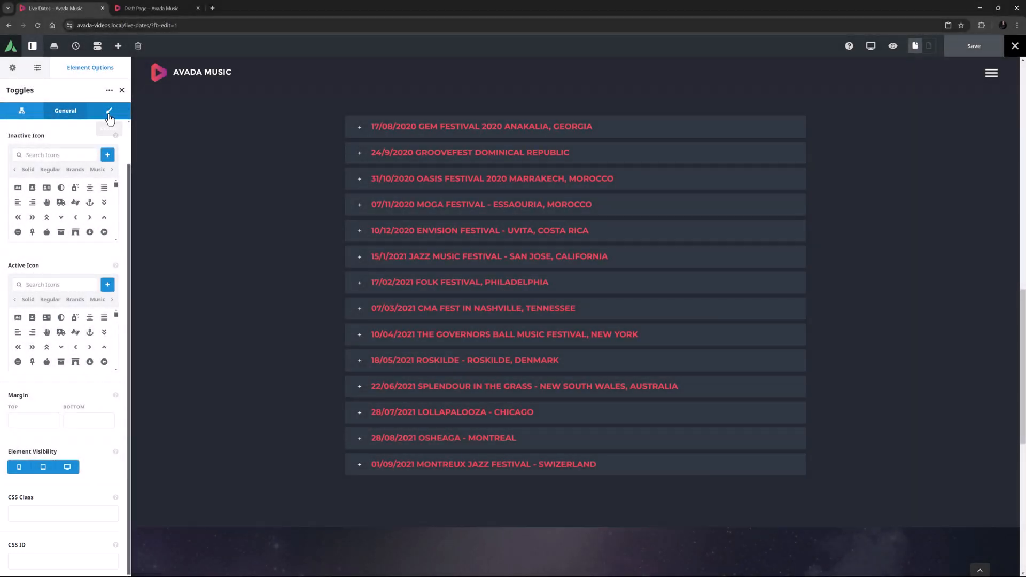
# - In Design, try Boxed Mode No with Divider Line Yes, then restore Boxed Mode to Default
pyautogui.click(109, 113)
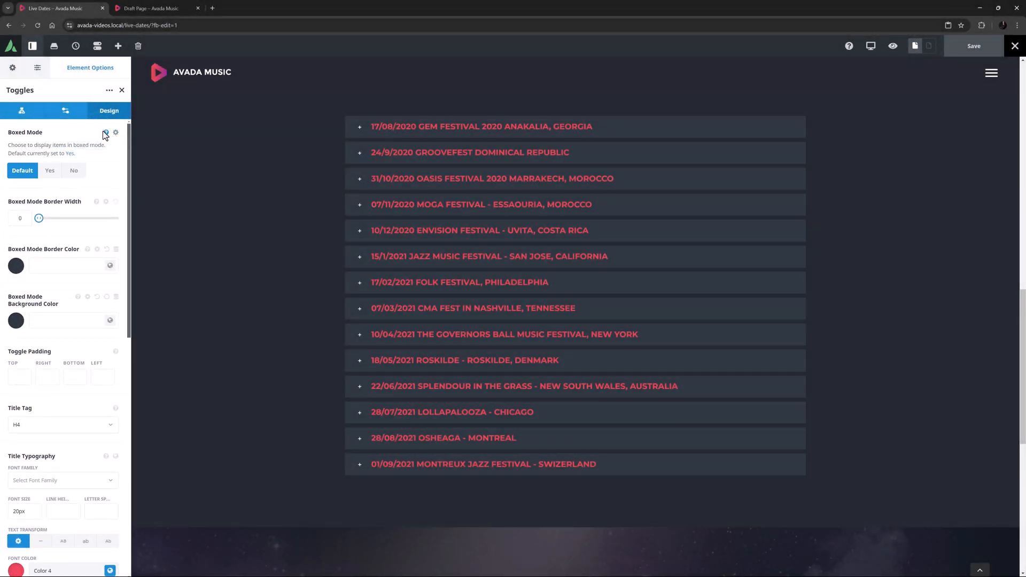
pyautogui.click(105, 131)
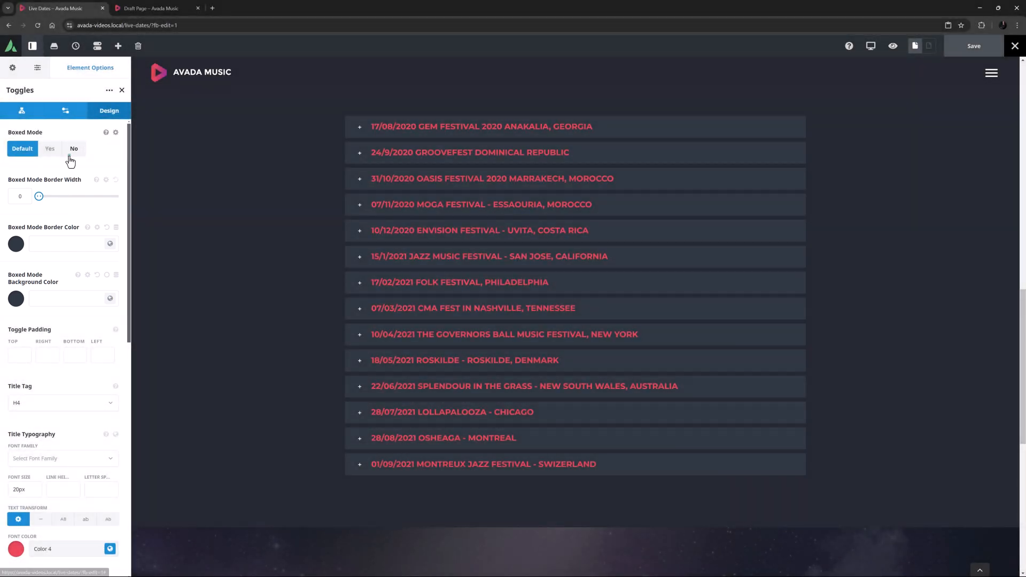
pyautogui.click(73, 149)
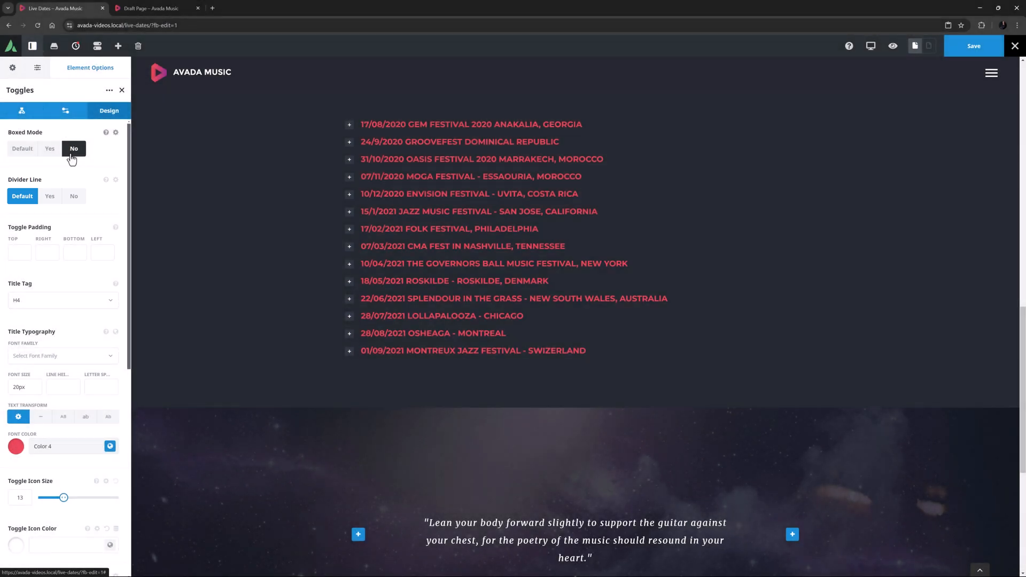
pyautogui.click(50, 196)
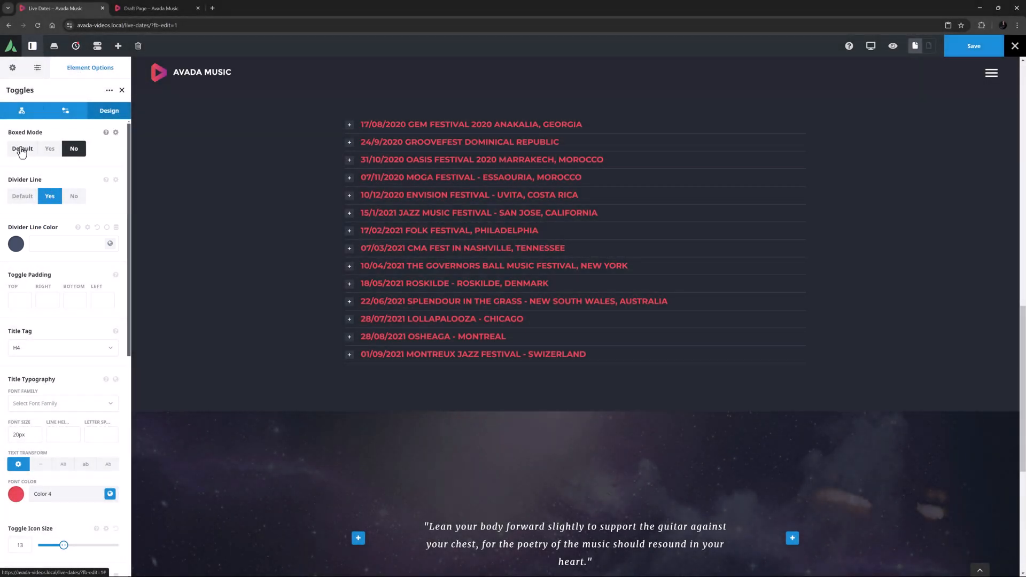
pyautogui.click(22, 150)
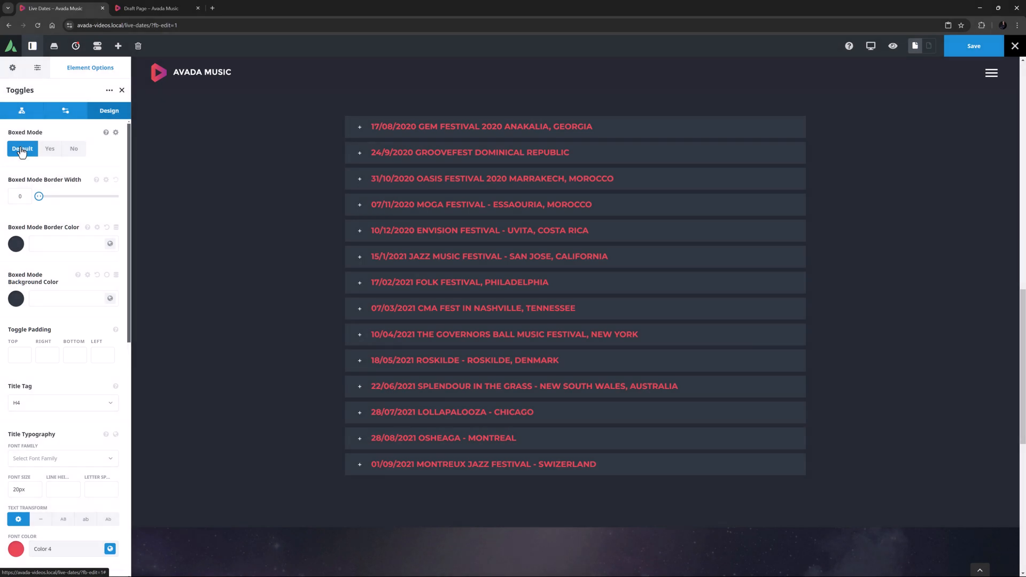
# - Clear the Top and Bottom Toggle Padding values
pyautogui.click(25, 358)
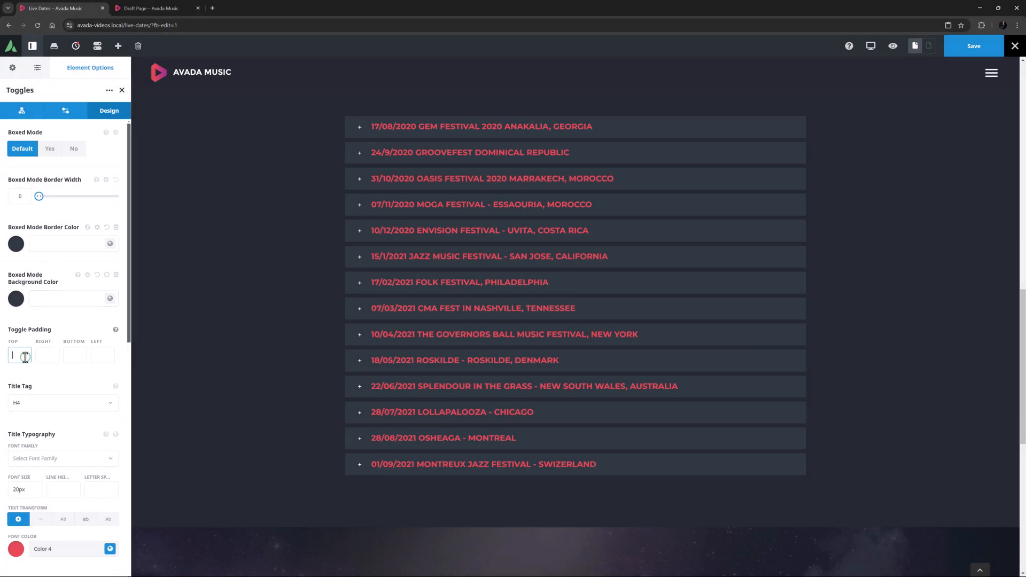
pyautogui.write('5px')
pyautogui.press('Tab')
pyautogui.press('Tab')
pyautogui.write('5px')
pyautogui.press('Tab')
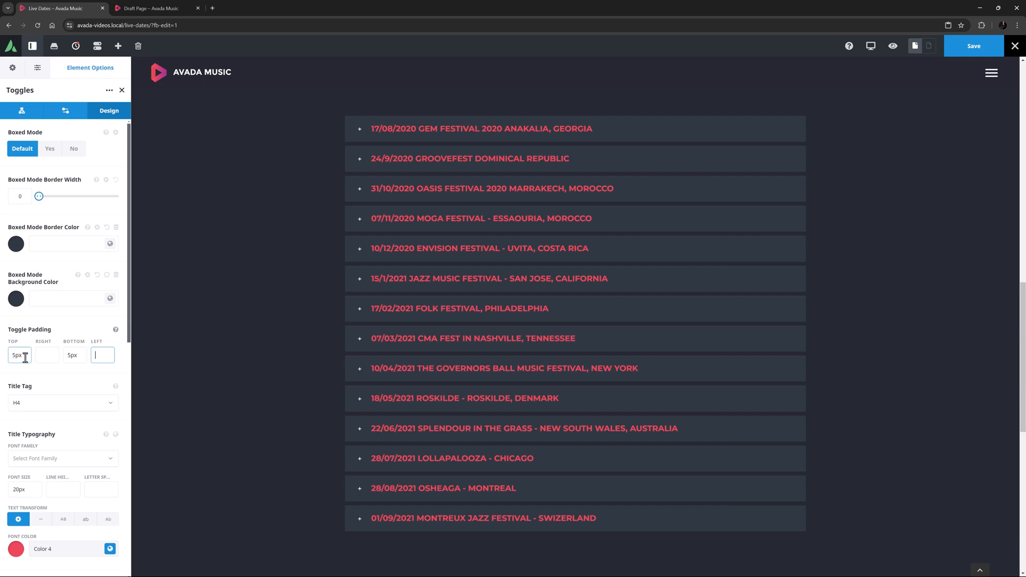
pyautogui.doubleClick(19, 355)
pyautogui.press('BackSpace')
pyautogui.press('Tab')
pyautogui.press('Tab')
pyautogui.press('BackSpace')
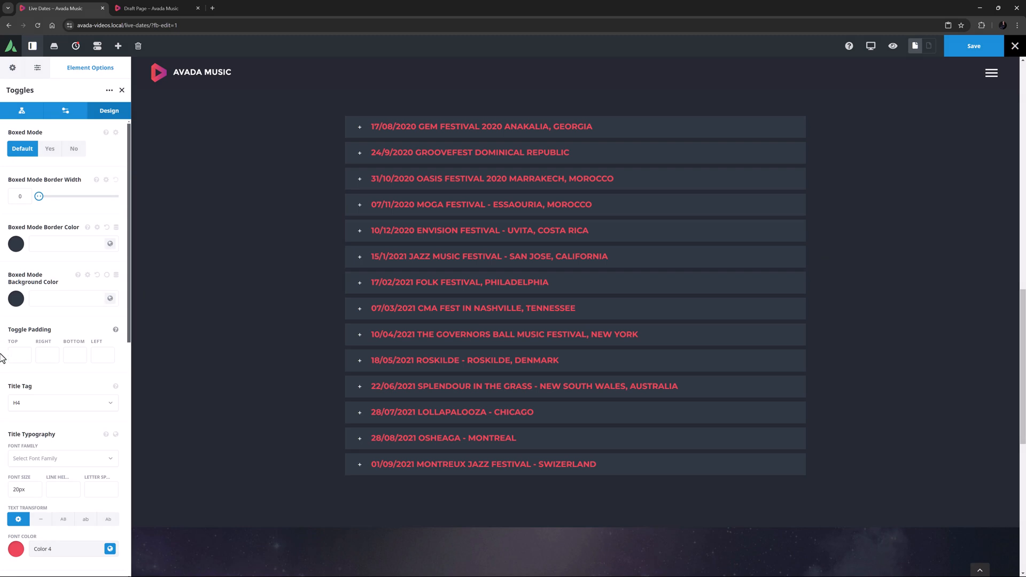
# - Review the Title Tag heading levels and keep H4
pyautogui.click(37, 405)
pyautogui.scroll(-2, 35, 446)
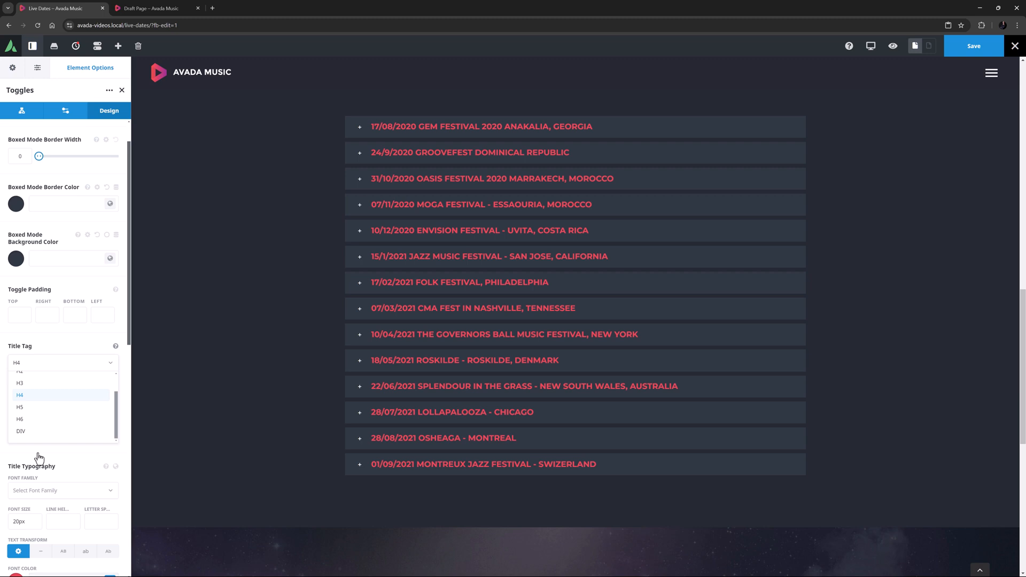
pyautogui.click(36, 366)
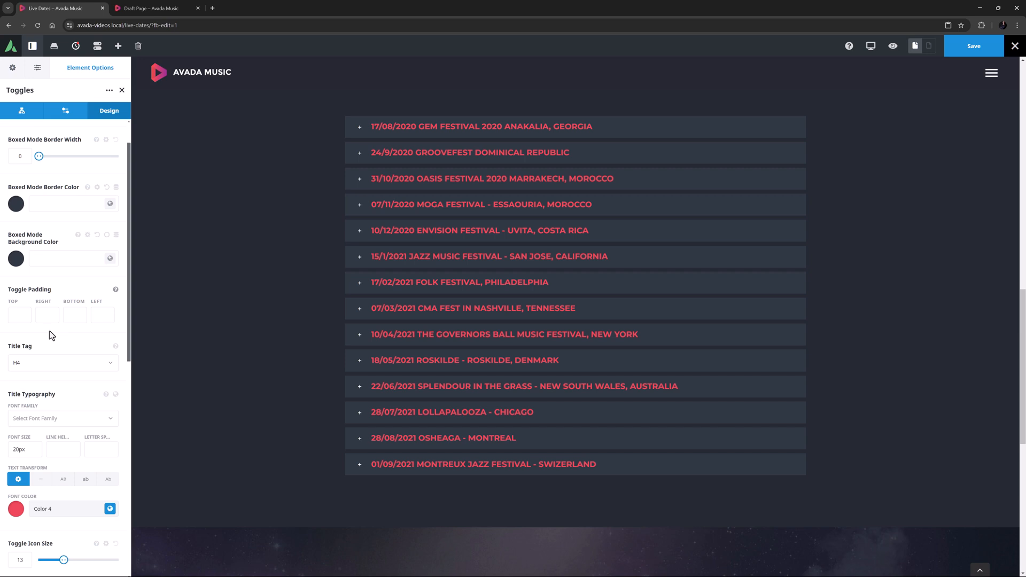
pyautogui.scroll(-2, 48, 341)
pyautogui.scroll(-3, 46, 353)
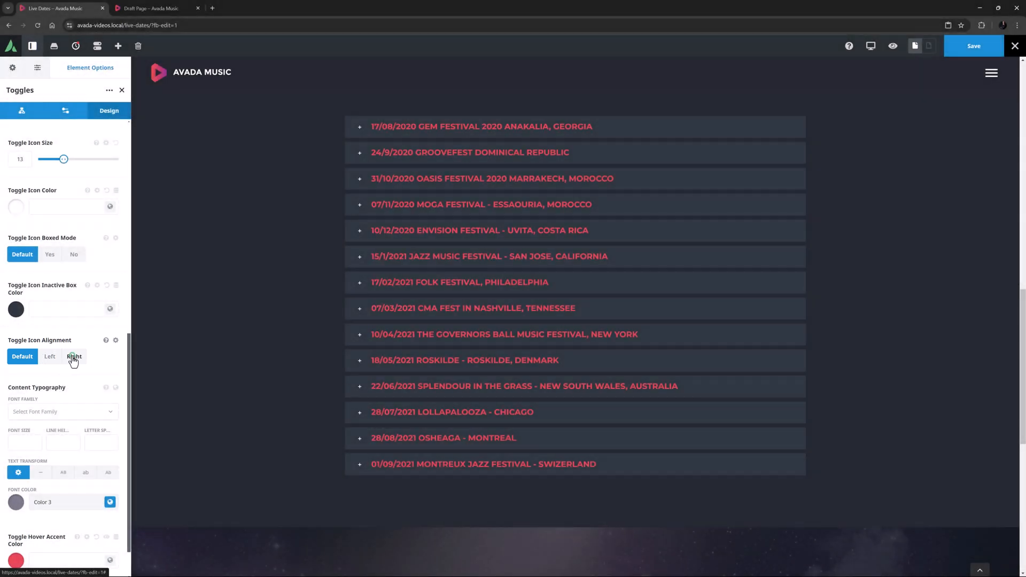
pyautogui.click(73, 357)
pyautogui.click(22, 358)
pyautogui.scroll(-1, 22, 360)
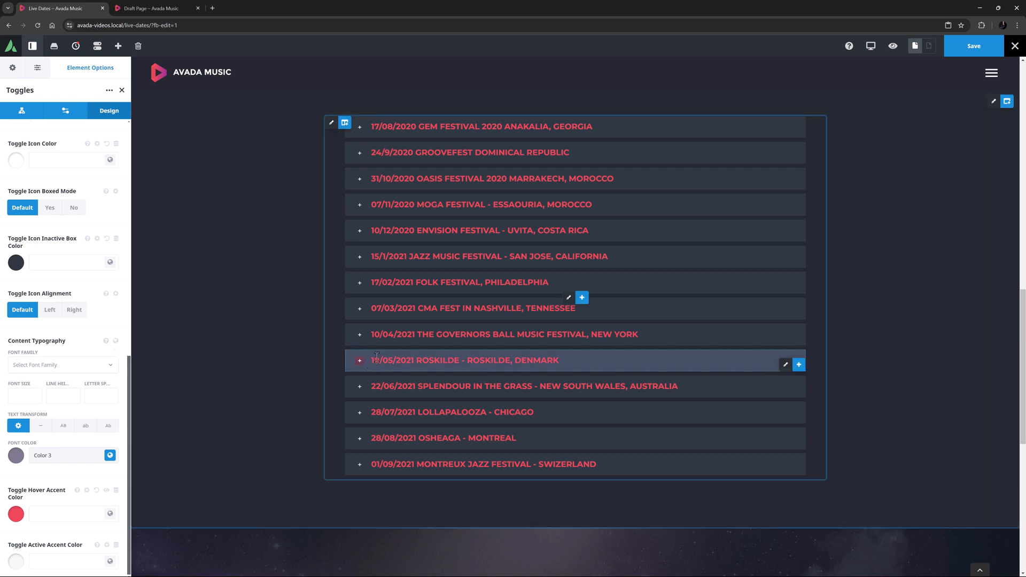
pyautogui.moveTo(411, 350)
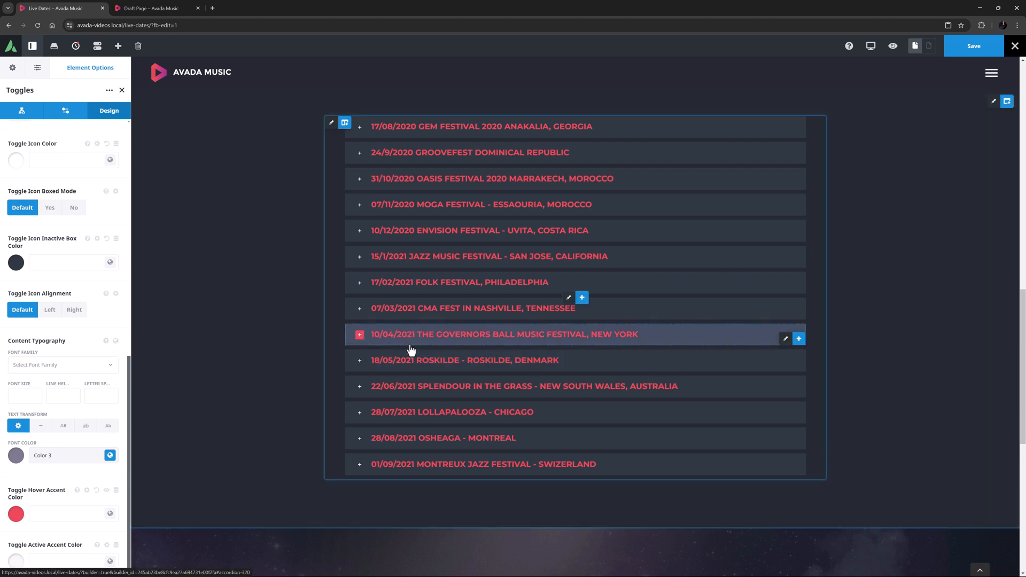
pyautogui.click(95, 545)
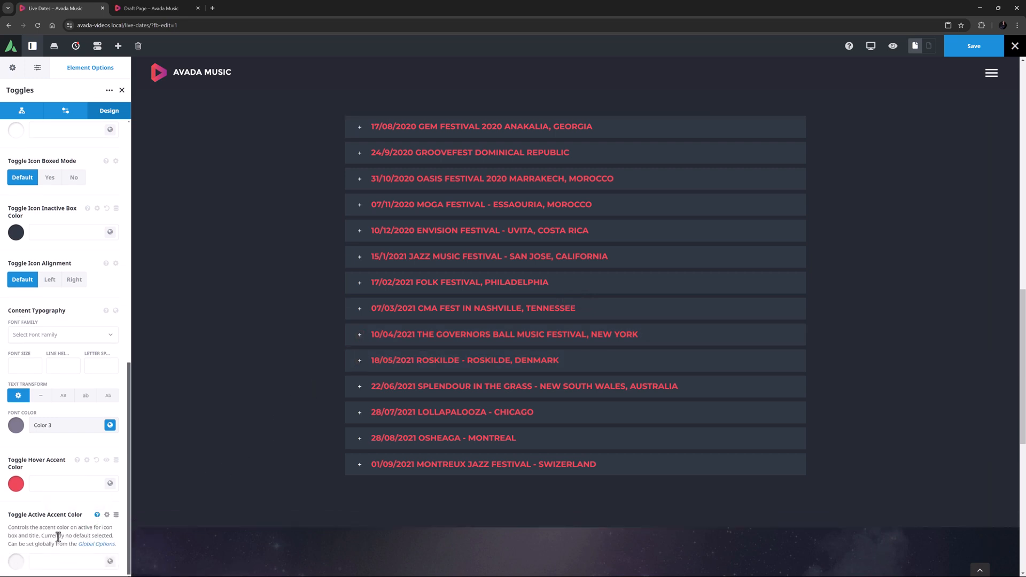
pyautogui.click(357, 388)
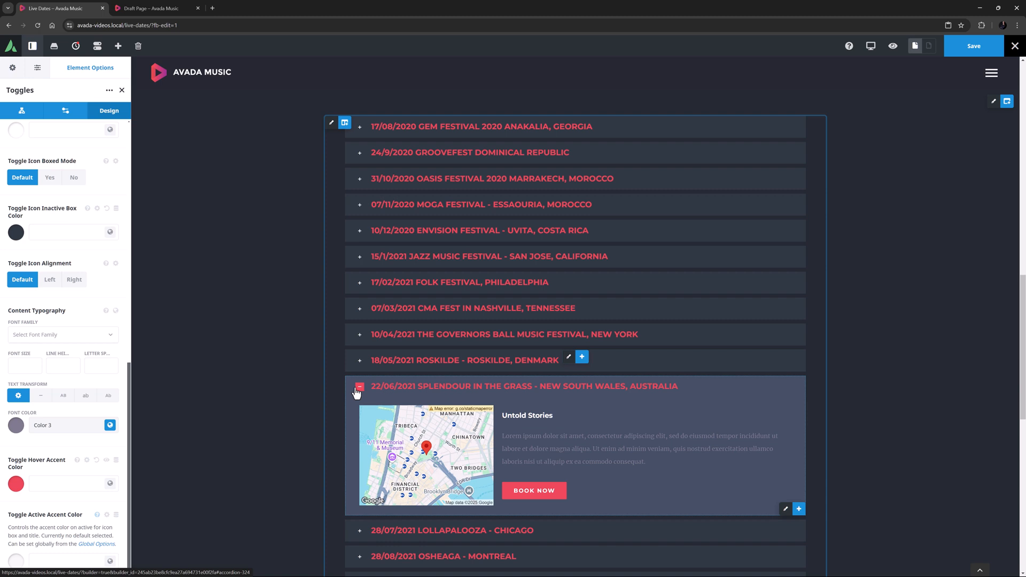
pyautogui.click(357, 388)
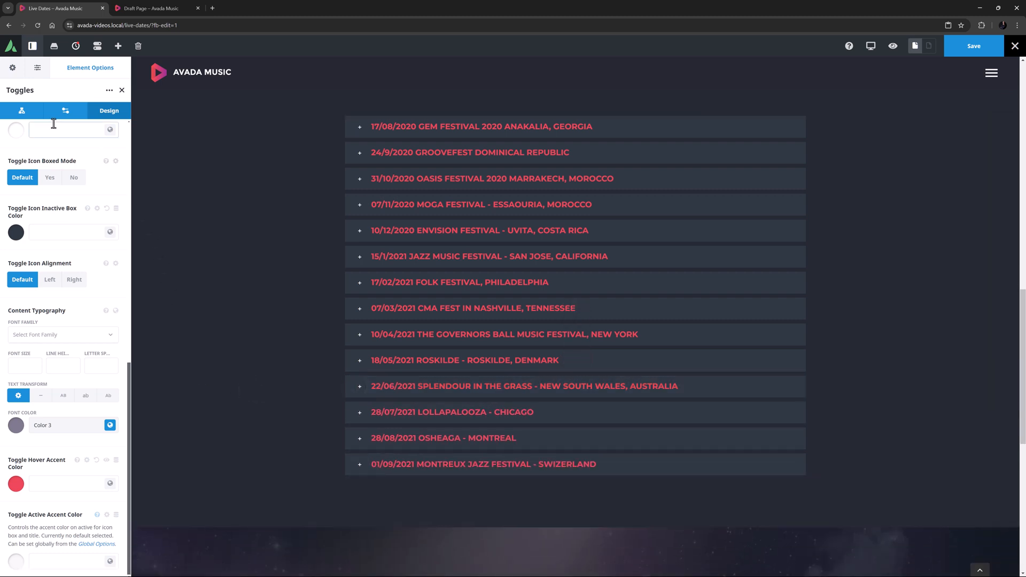
# - In Children, edit the 17/08/2020 GEM Festival item and expand its toggle in the preview
pyautogui.click(21, 112)
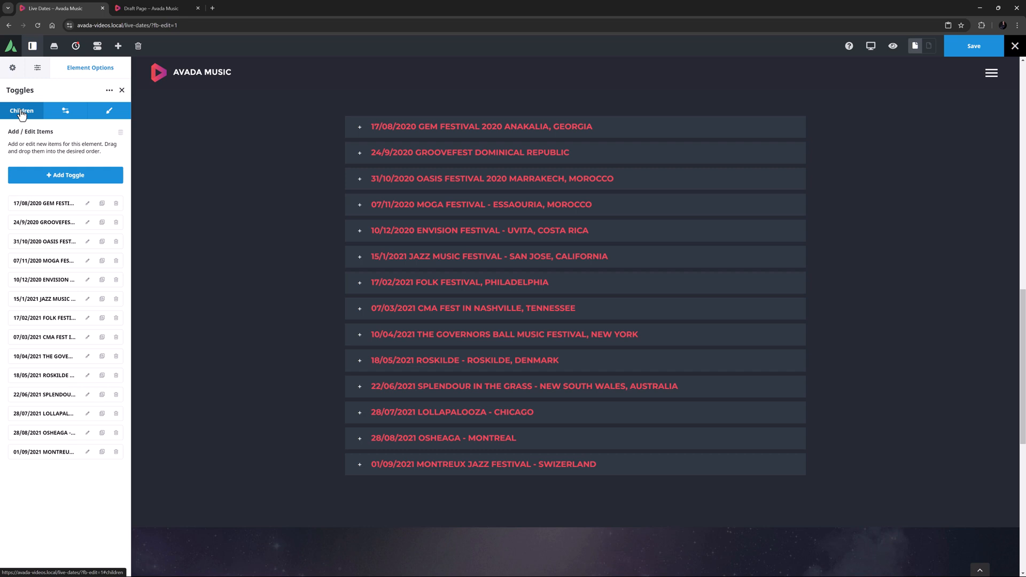
pyautogui.click(87, 203)
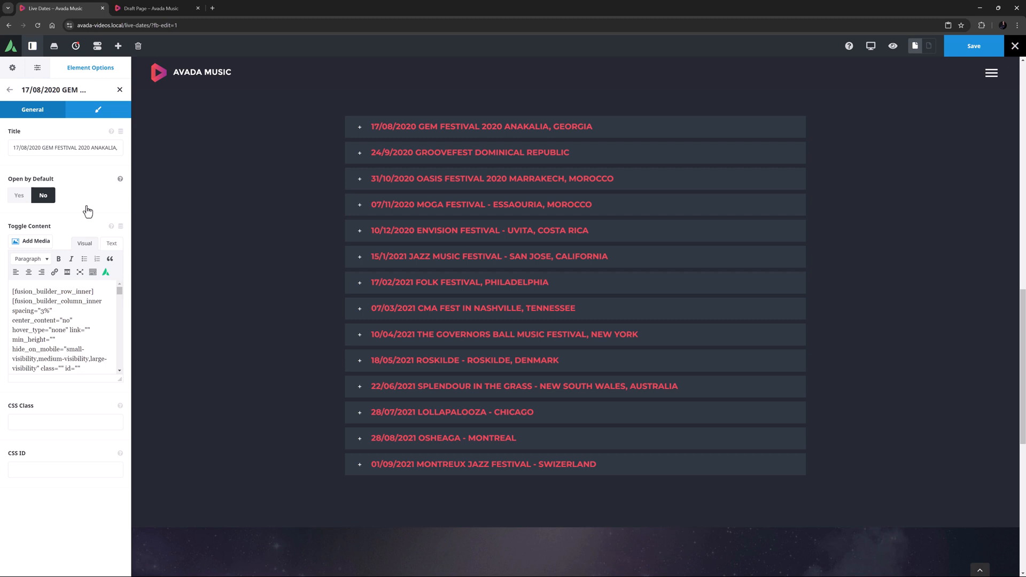
pyautogui.click(360, 132)
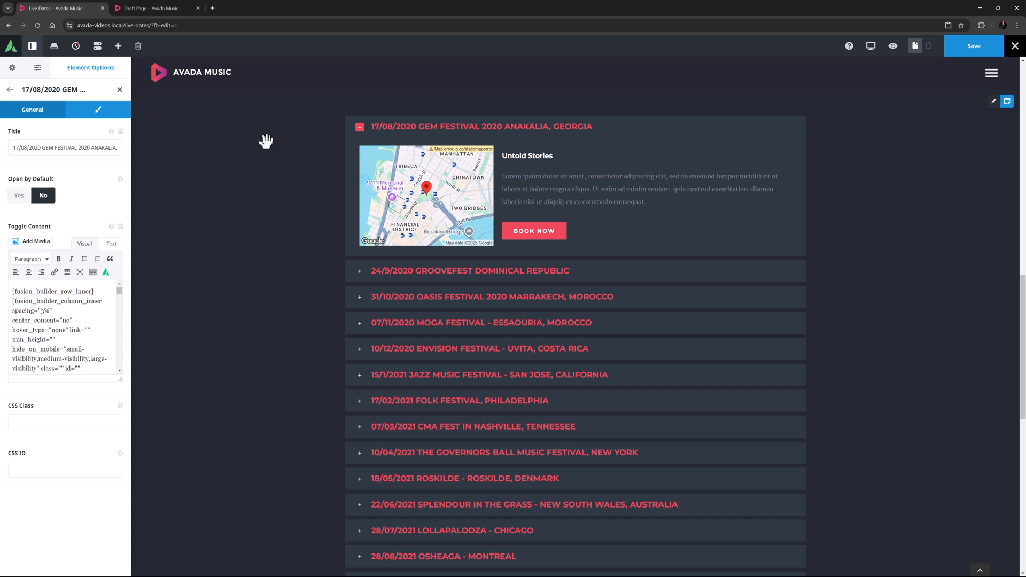
# - Copy the Nested Columns block from the Draft Page and return to Live Dates
pyautogui.click(147, 7)
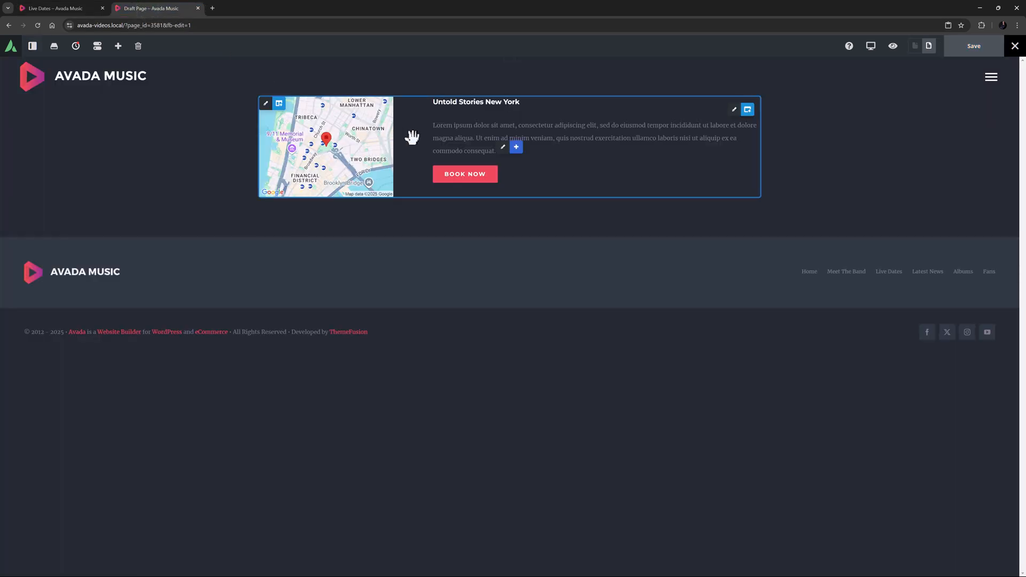
pyautogui.rightClick(505, 154)
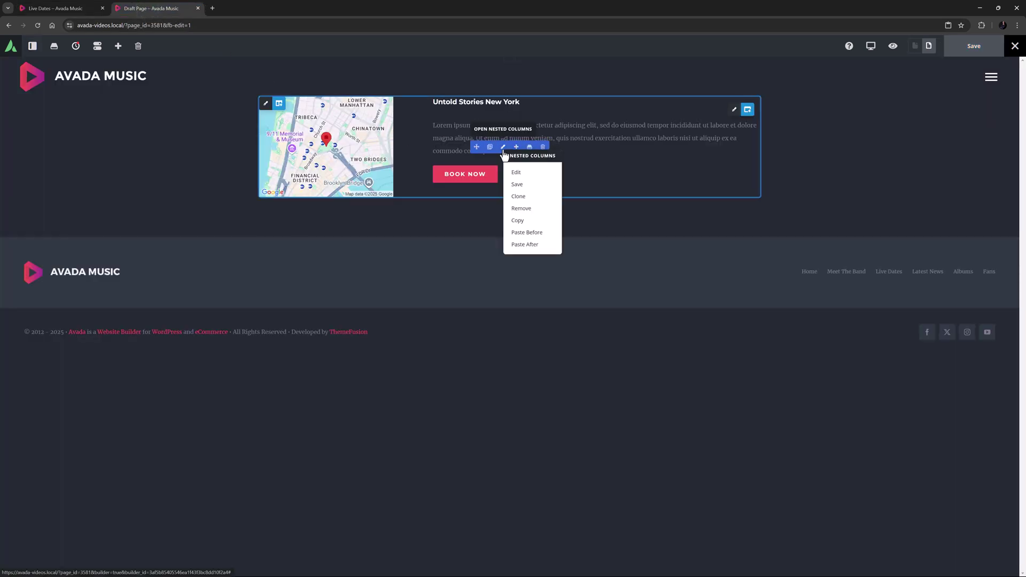
pyautogui.click(518, 222)
pyautogui.click(64, 8)
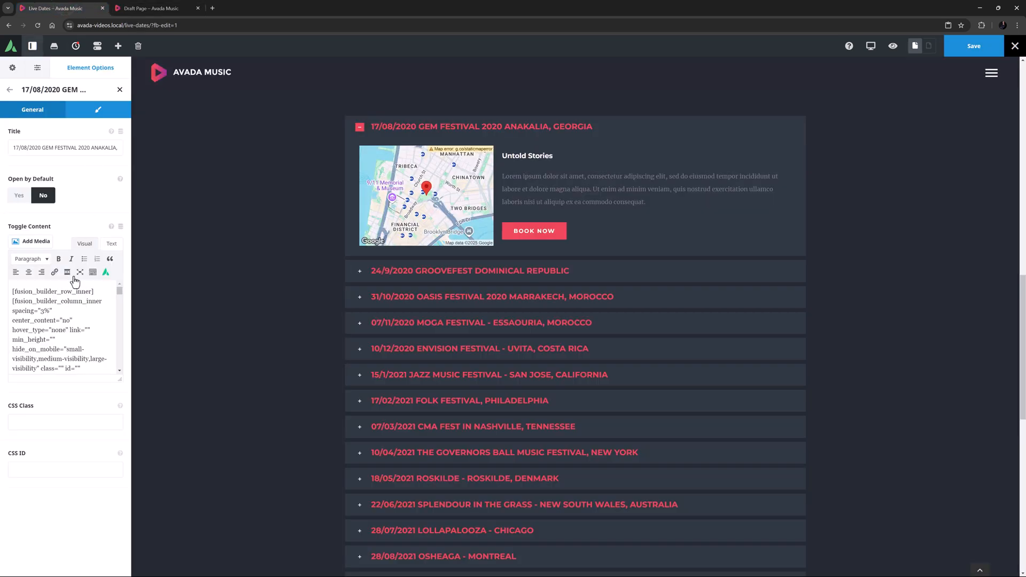
# - Replace the first item's Toggle Content with the pasted columns and check the expanded result
pyautogui.click(63, 307)
pyautogui.hotkey('ctrl', 'a')
pyautogui.press('BackSpace')
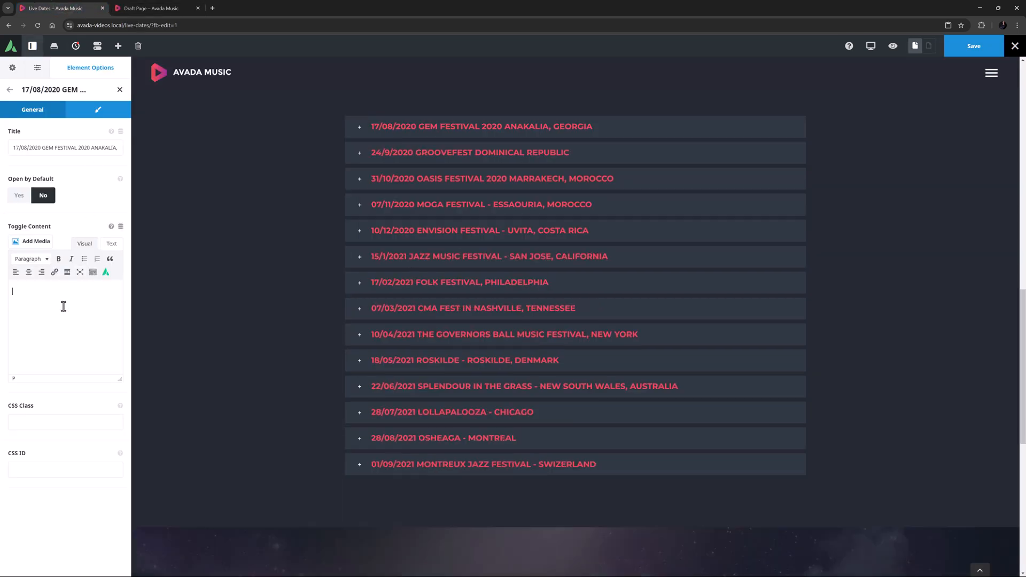
pyautogui.hotkey('ctrl', 'v')
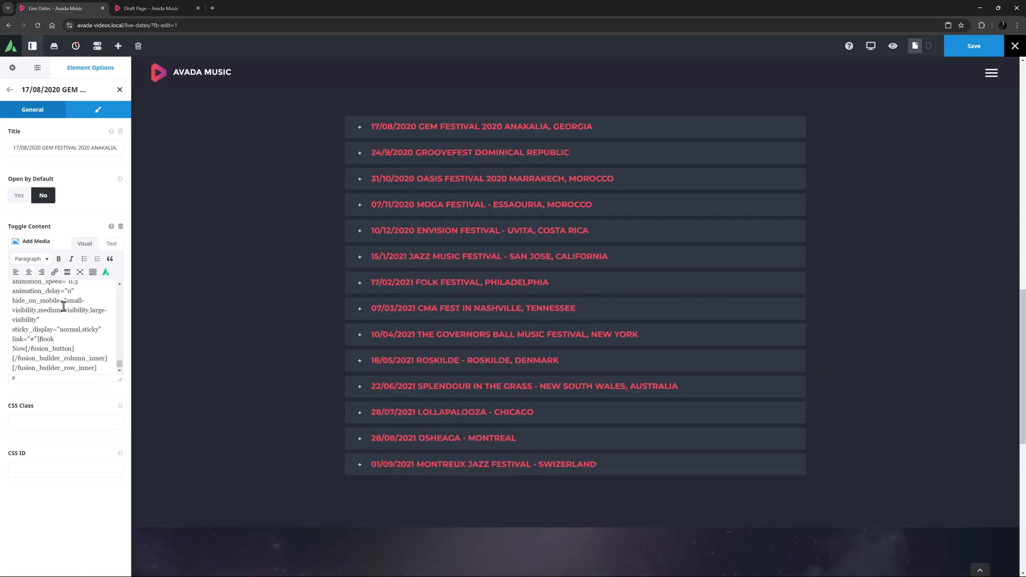
pyautogui.click(358, 130)
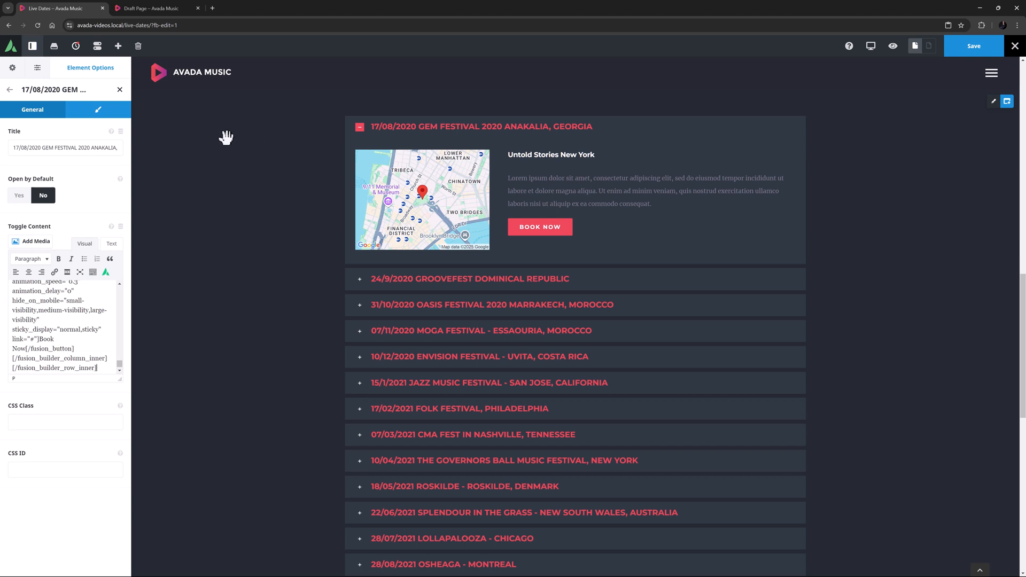
# - Return from the GEM item to the Toggles Children item list
pyautogui.click(10, 90)
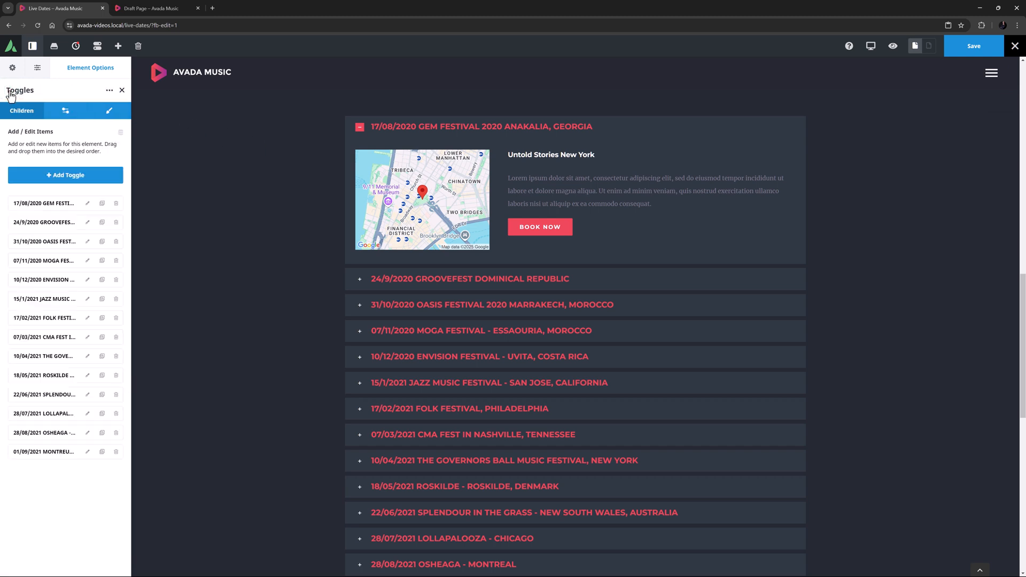